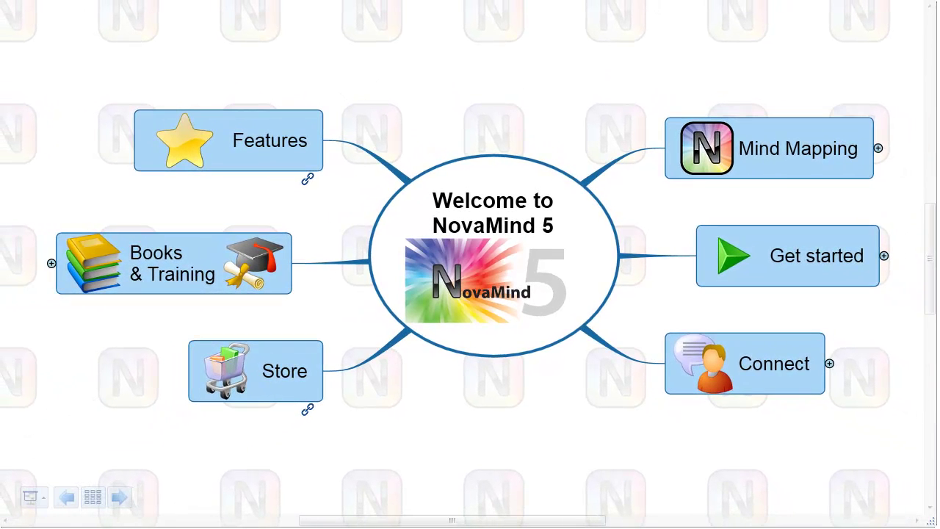
# Step: Advance the presentation to Get started's Important Short Cuts slide with its nine subtopics
pyautogui.moveTo(63, 499)
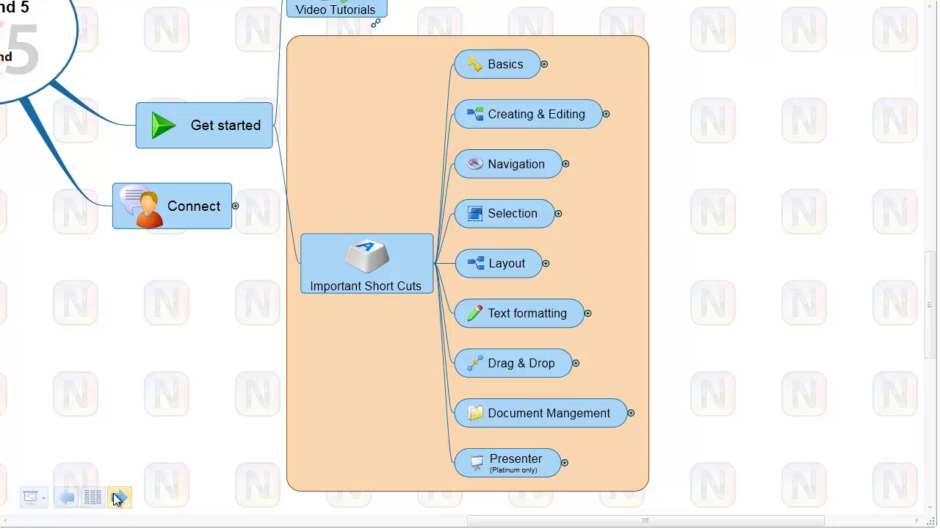
# Step: Step forward to the Basics shortcuts slide, back to Important Short Cuts, then show presentation modes
pyautogui.click(119, 498)
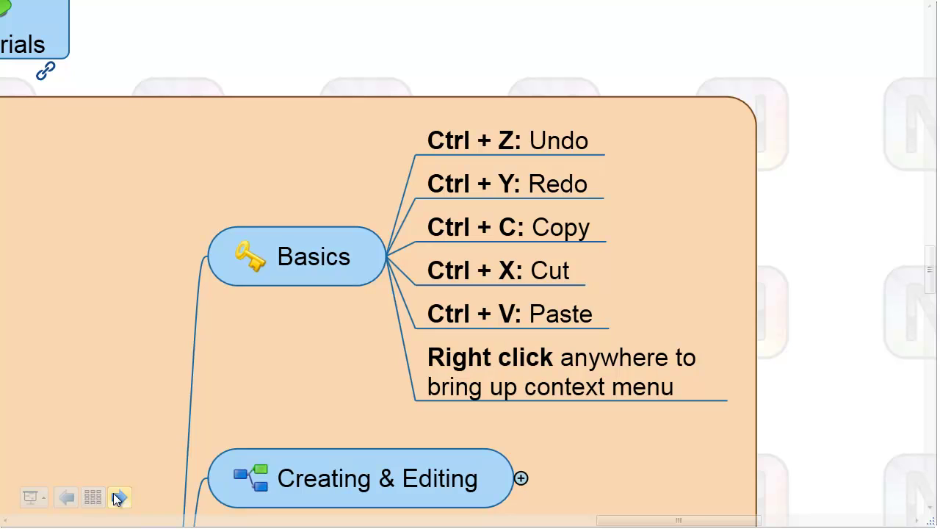
pyautogui.click(68, 498)
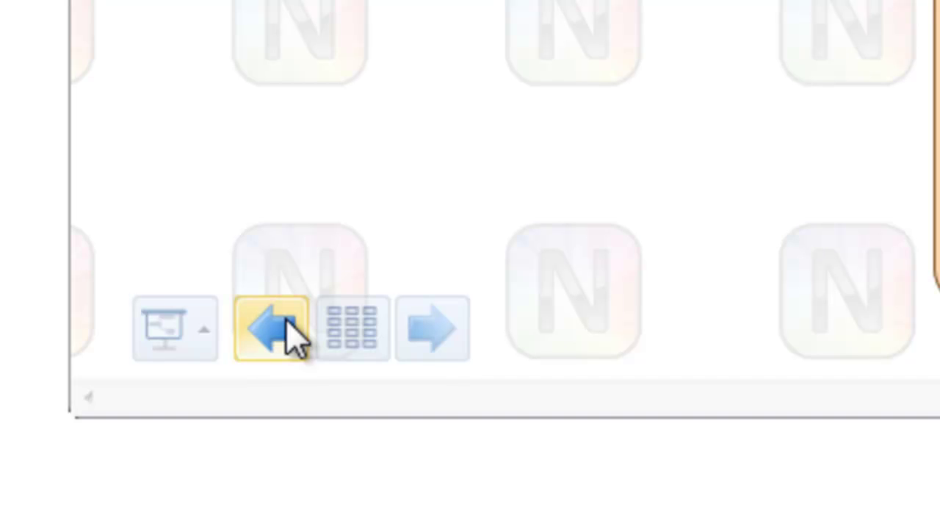
pyautogui.click(179, 351)
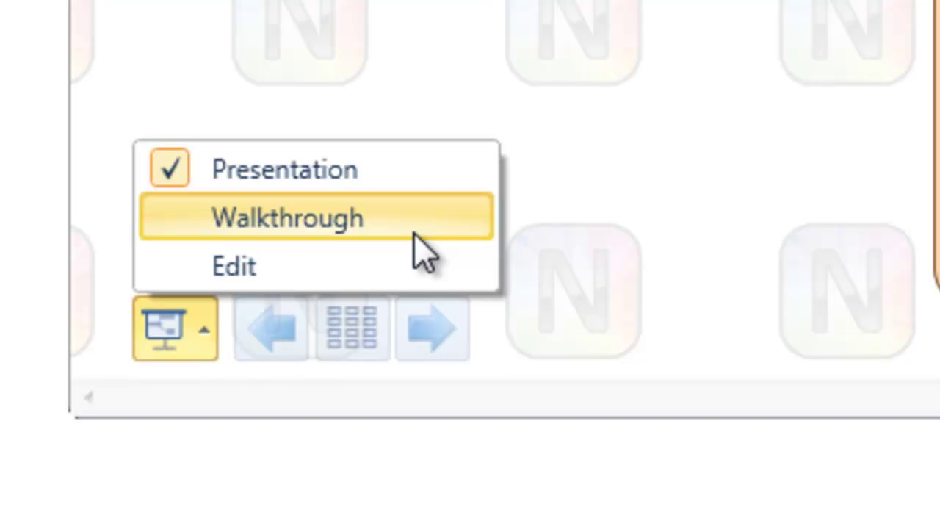
# Step: Choose Presentation mode so the slideshow keeps presenting slide by slide
pyautogui.click(409, 193)
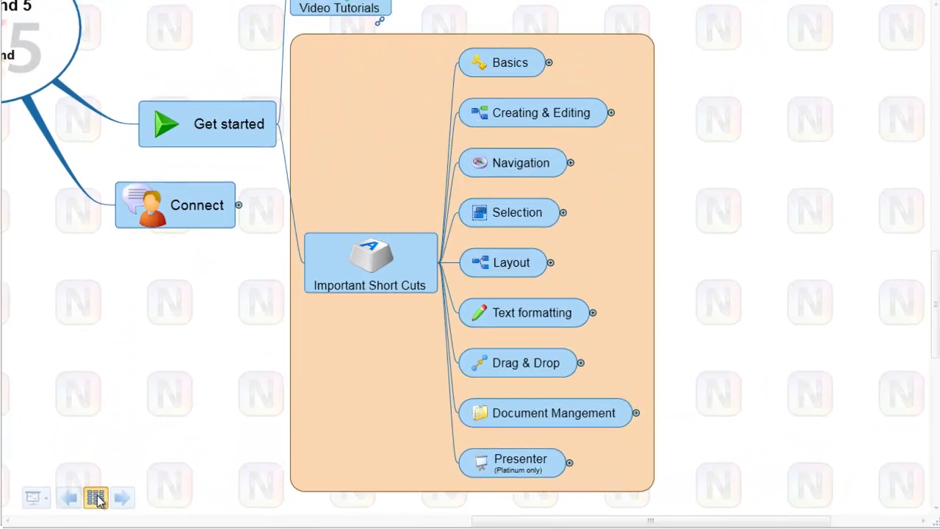
# Step: Display the thumbnail grid of all 18 presentation slides
pyautogui.click(357, 323)
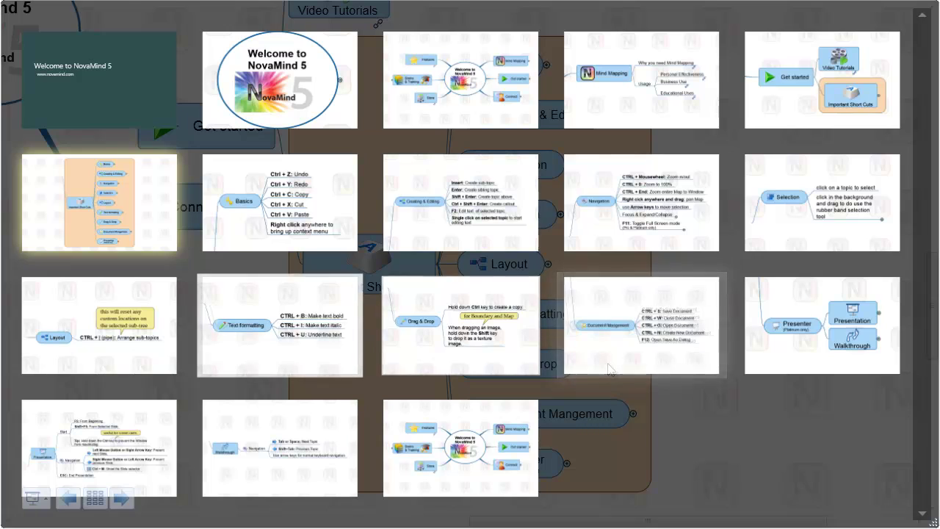
# Step: Present the final Welcome map slide and advance past it to end the slideshow
pyautogui.click(453, 435)
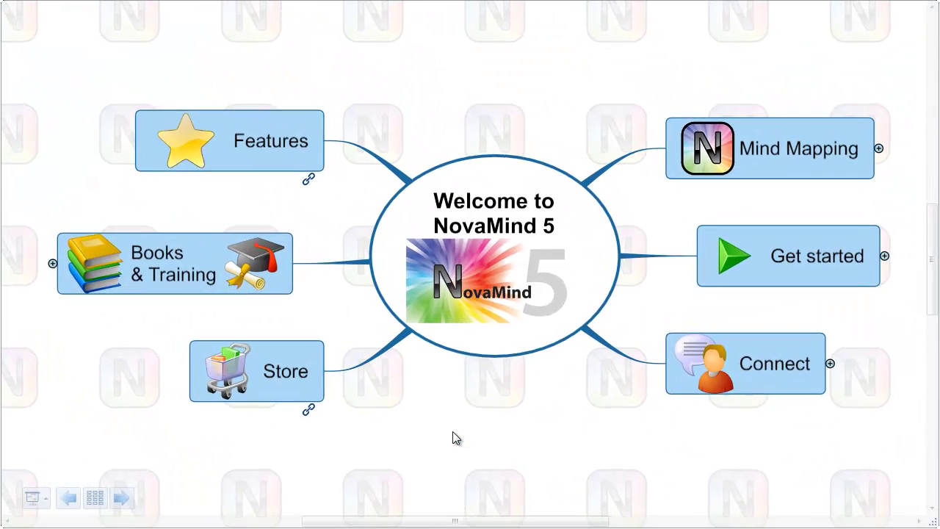
pyautogui.click(453, 431)
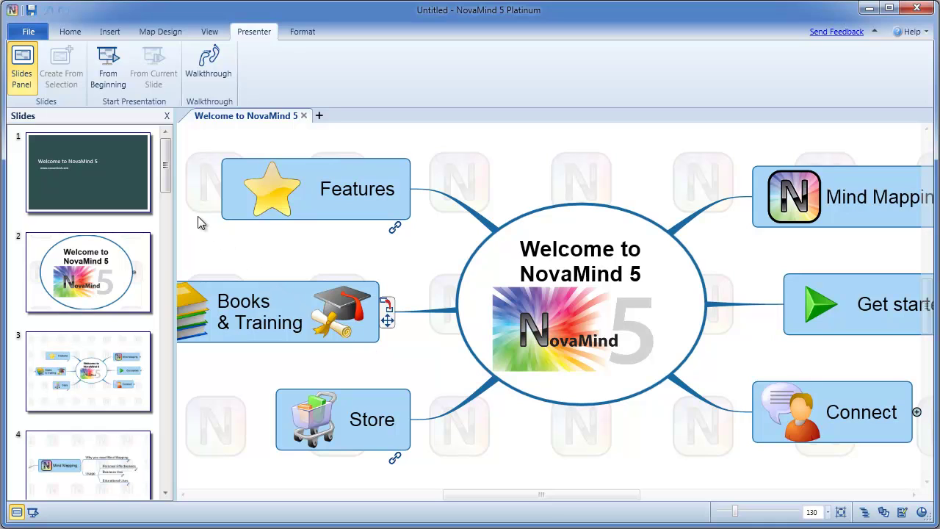
# Step: Hide and reshow the Slides Panel, then display slide 4 with the Mind Mapping branch
pyautogui.click(20, 78)
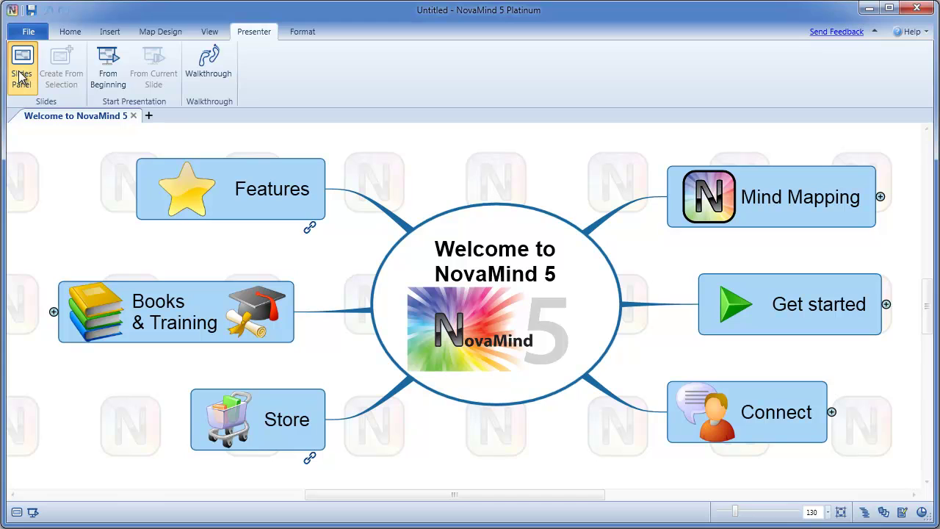
pyautogui.click(20, 77)
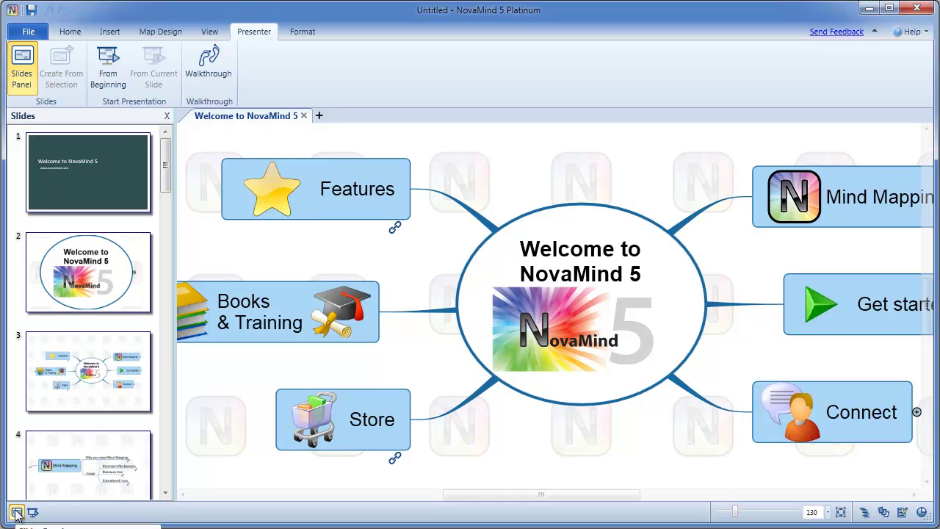
pyautogui.click(98, 454)
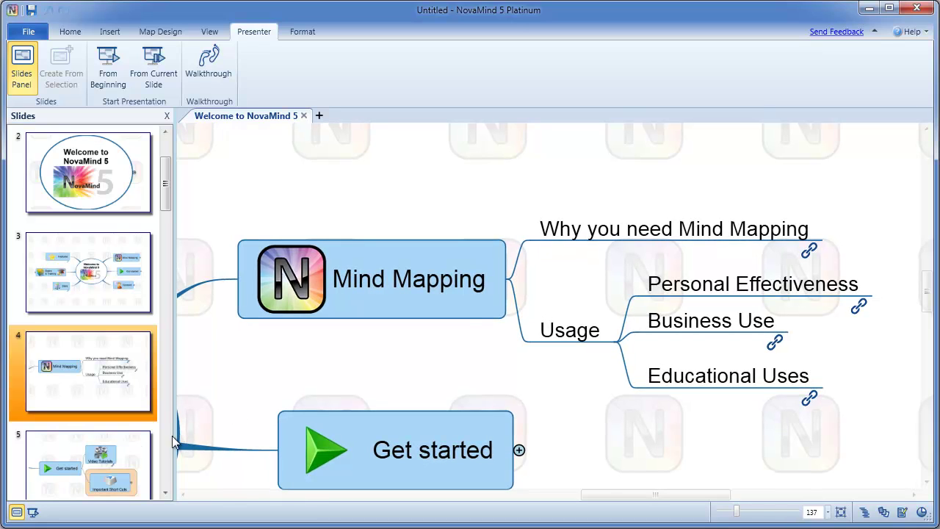
# Step: Create a new slide 5 from the selected Usage topic, making 19 slides
pyautogui.click(571, 329)
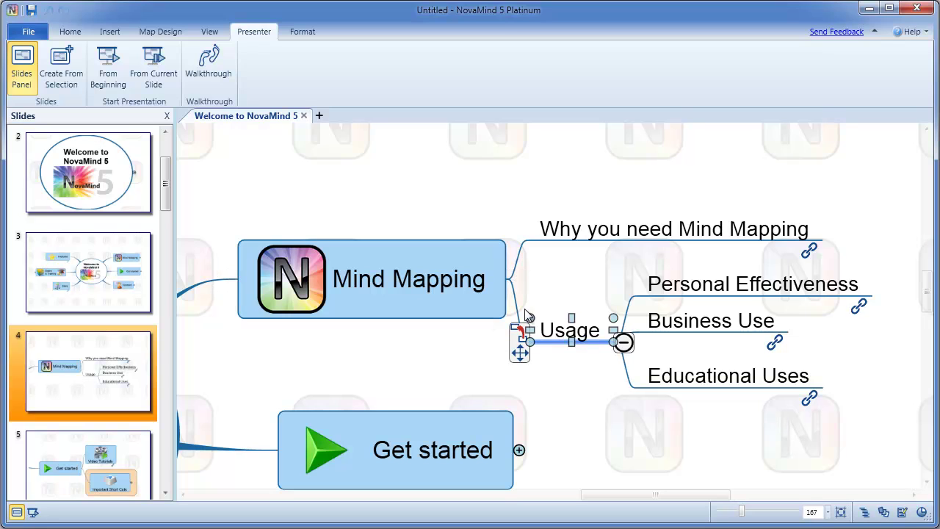
pyautogui.click(63, 64)
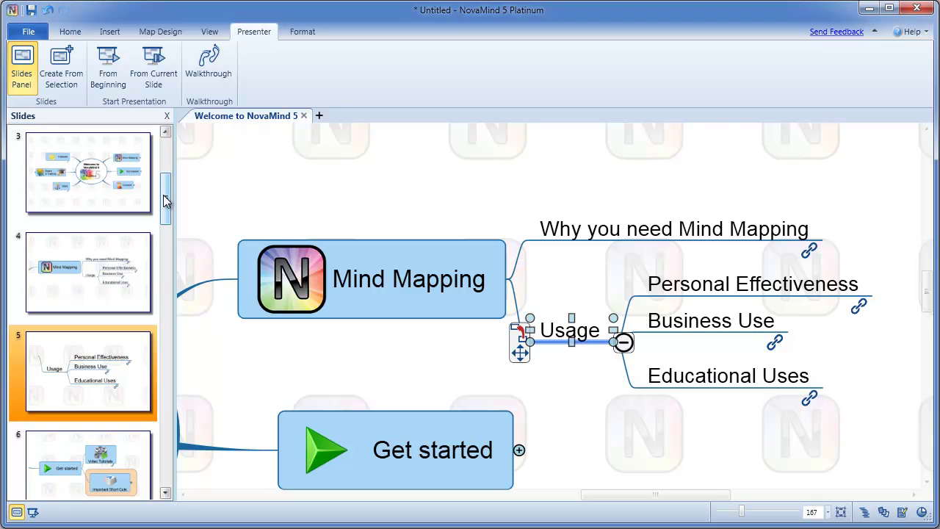
pyautogui.moveTo(164, 200); pyautogui.dragTo(166, 473)
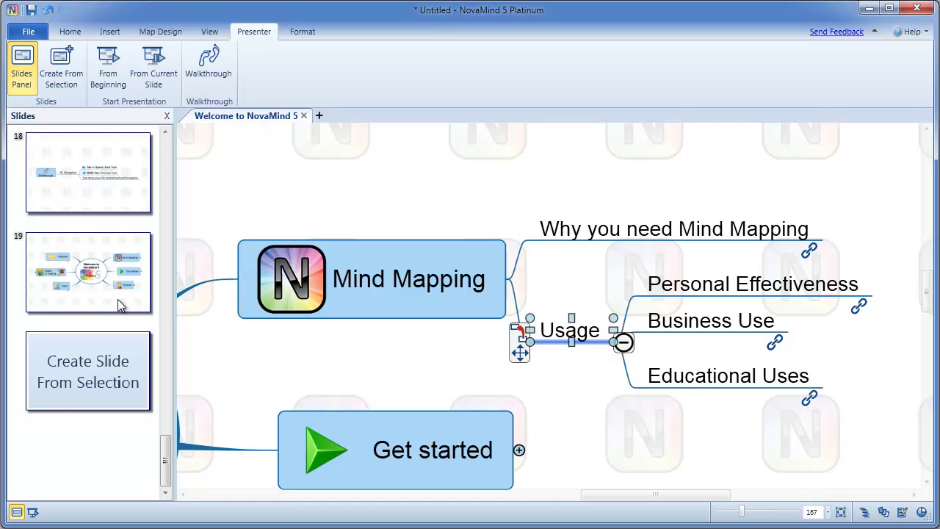
# Step: On slide 18, collapse the Navigation topic's child topics and deselect the slide frame
pyautogui.click(86, 185)
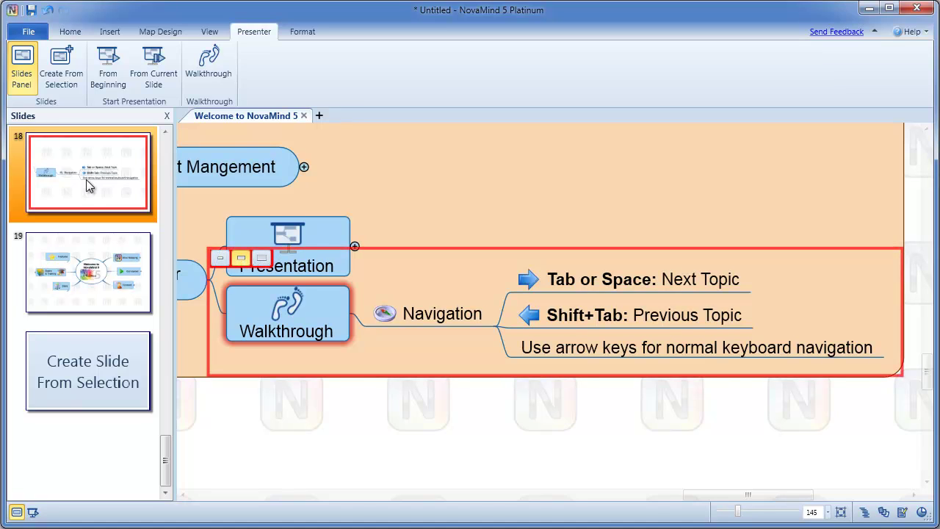
pyautogui.click(502, 327)
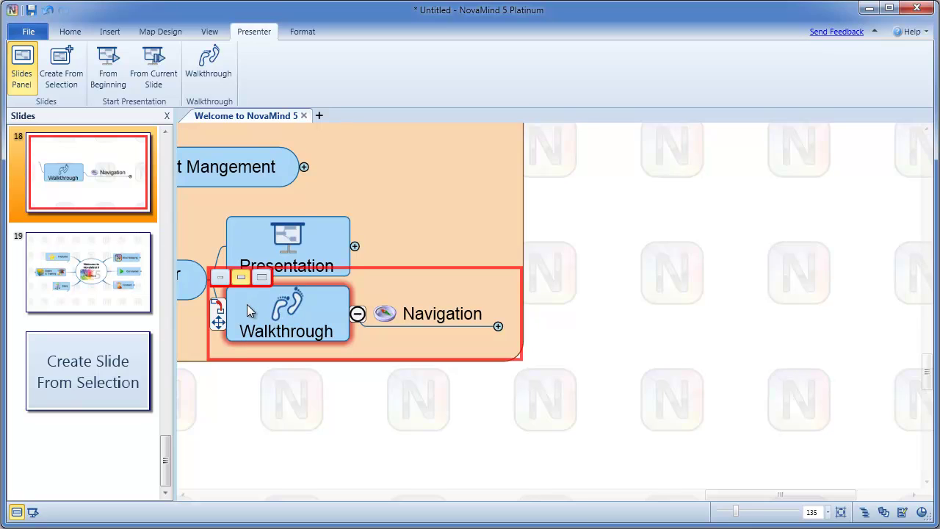
pyautogui.click(542, 400)
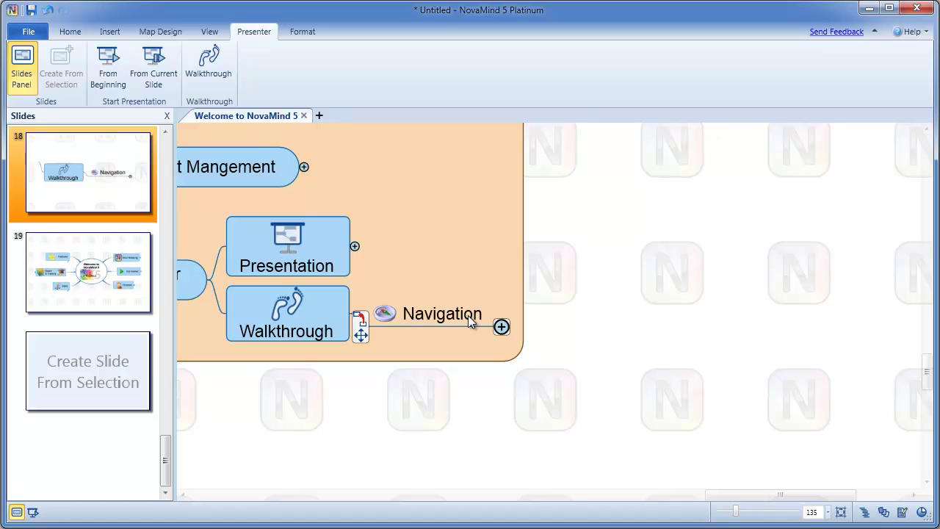
# Step: Rename the Navigation topic to 'Mind Map Navigation' and frame slide 18 around it
pyautogui.click(405, 314)
pyautogui.click(405, 313)
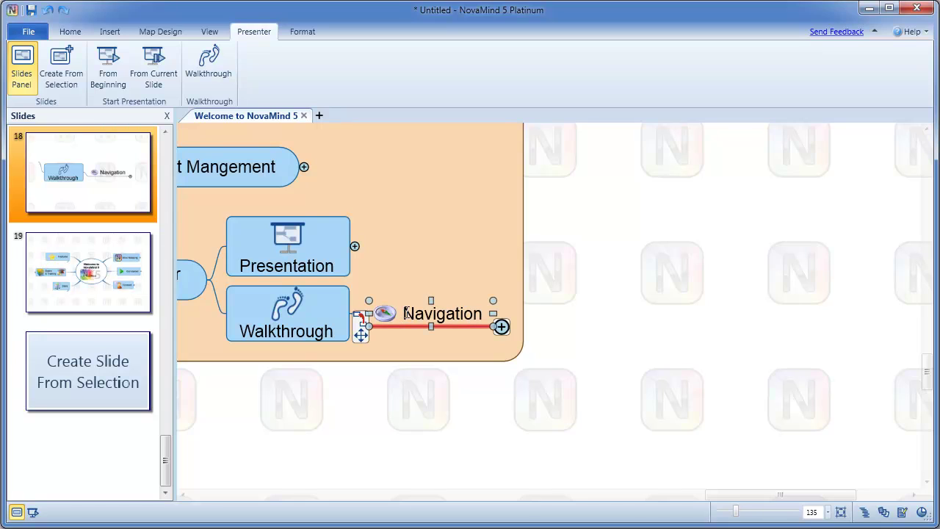
pyautogui.write('Mind Map')
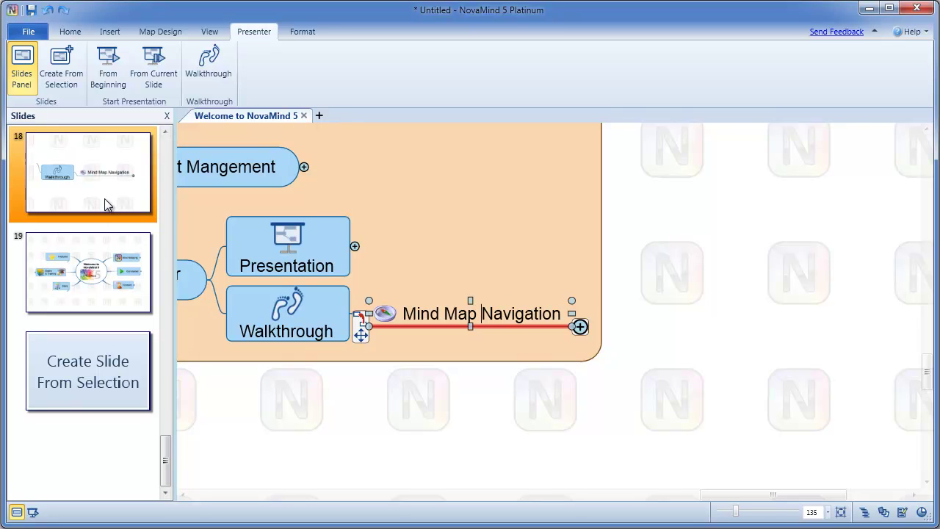
pyautogui.click(104, 198)
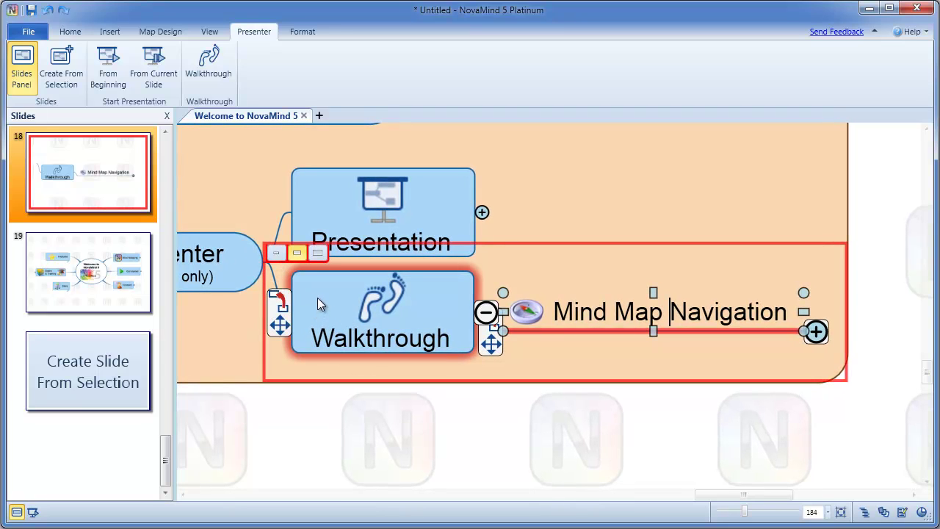
# Step: Try Distant and Normal spacing on slide 18, then settle on Close Up and deselect
pyautogui.click(276, 252)
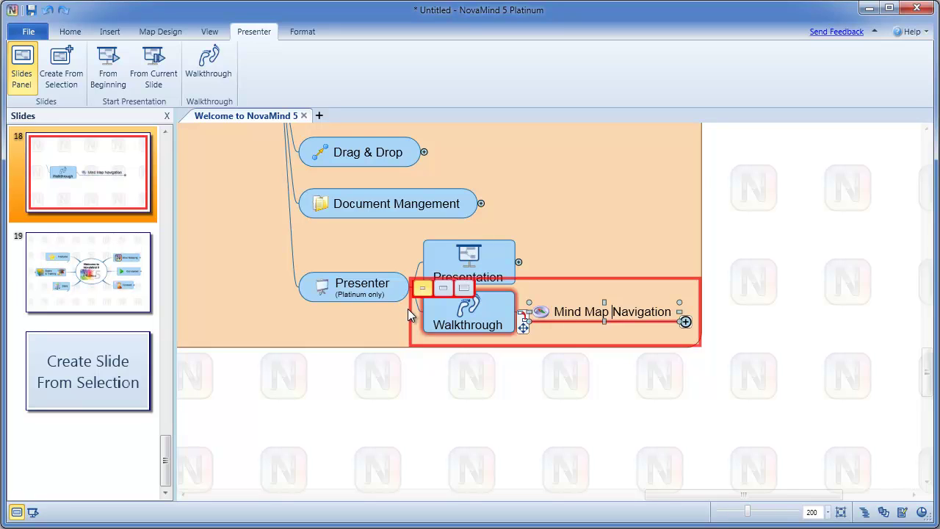
pyautogui.click(444, 288)
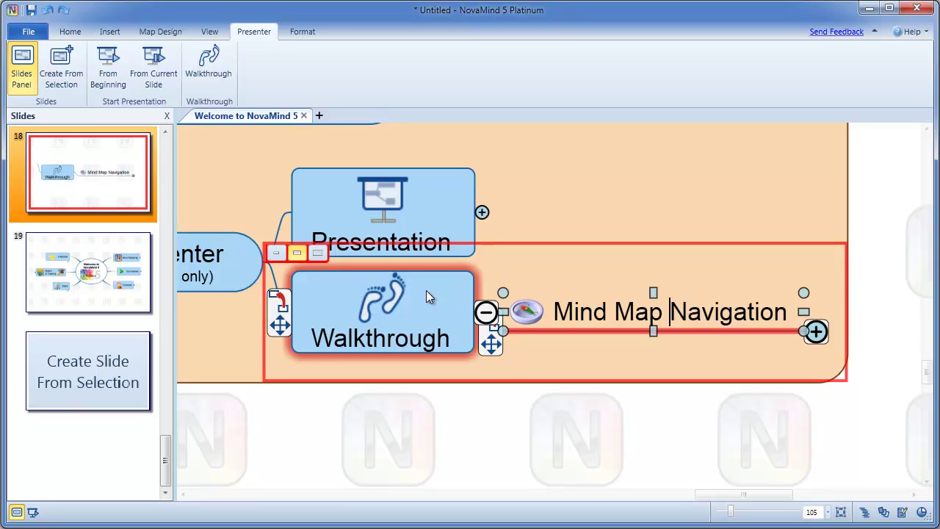
pyautogui.click(319, 252)
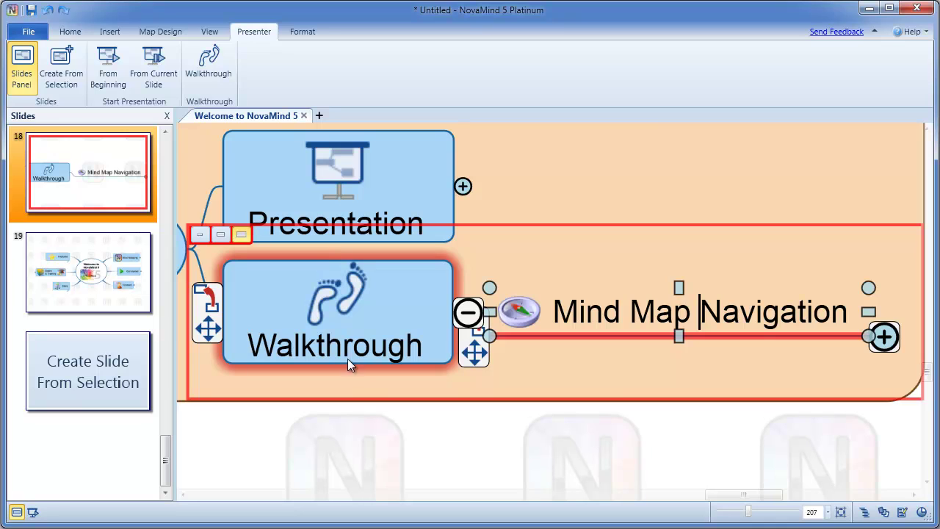
pyautogui.click(369, 455)
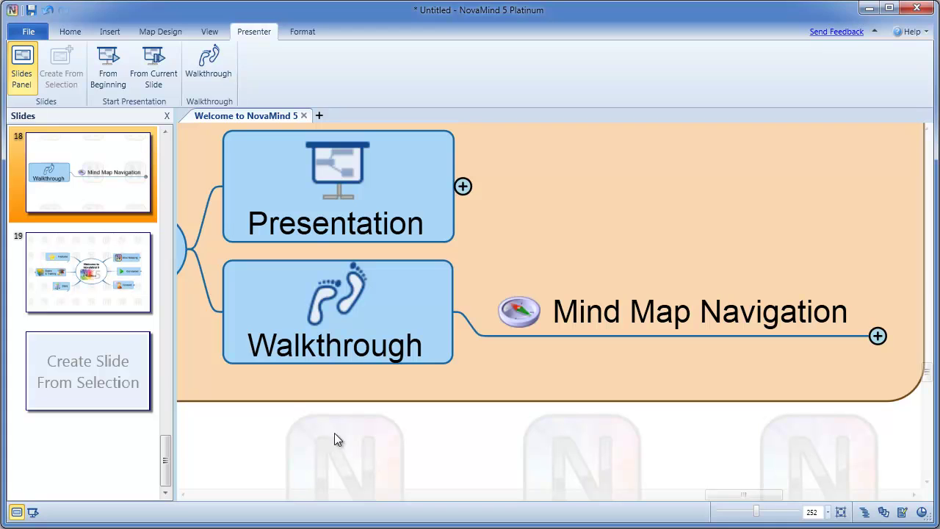
pyautogui.click(87, 152)
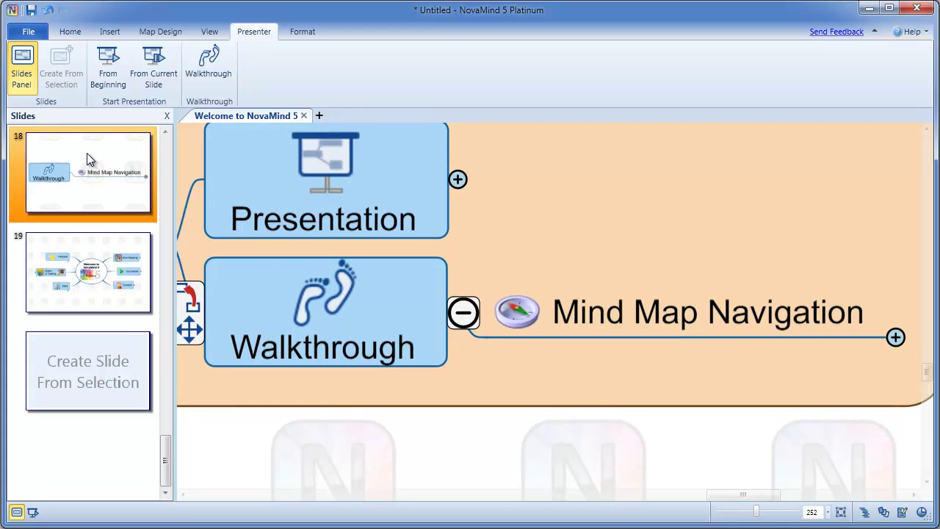
pyautogui.scroll(2, 87, 220)
pyautogui.moveTo(87, 313); pyautogui.dragTo(89, 228)
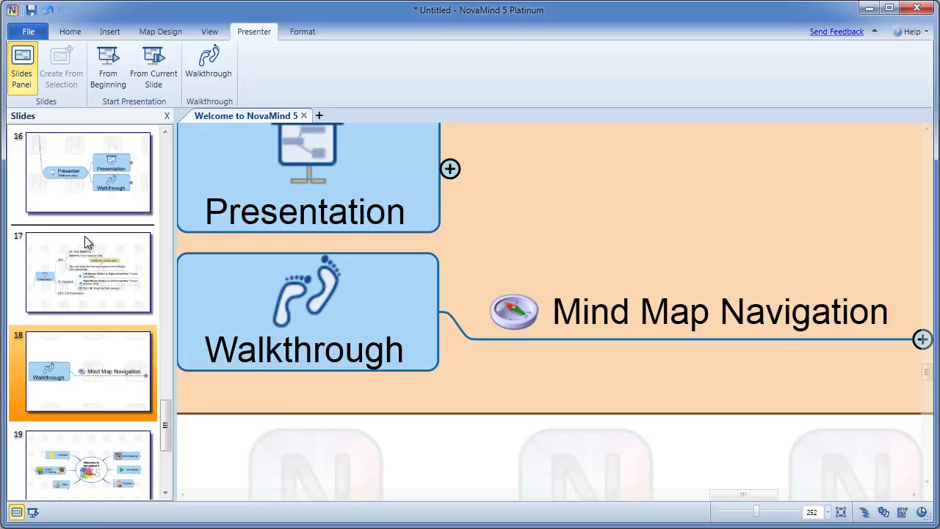
# Step: Hide slide 18, and toggle slide 1 hidden then back to shown
pyautogui.rightClick(87, 352)
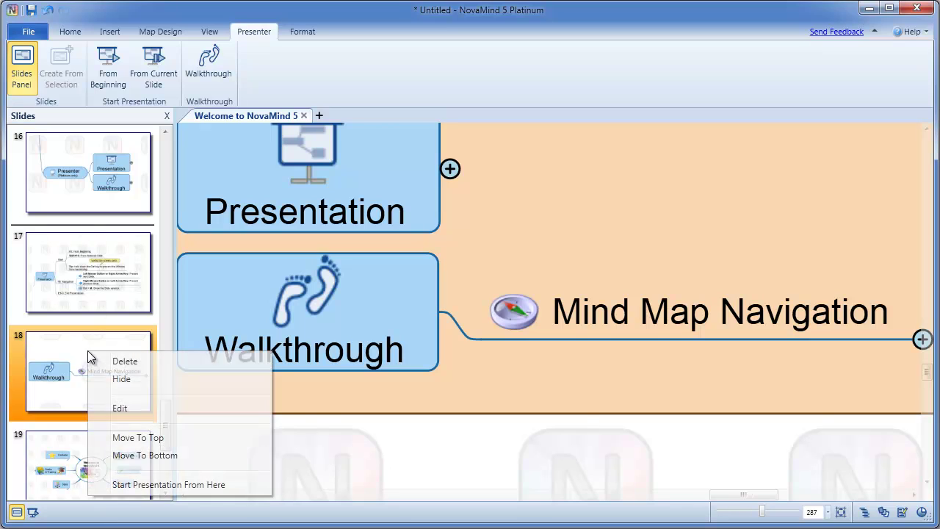
pyautogui.click(123, 379)
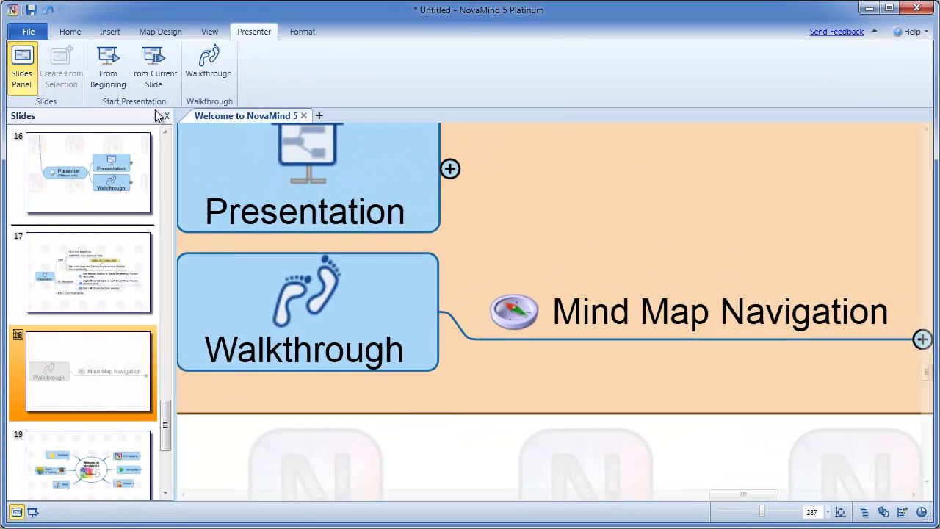
pyautogui.click(164, 141)
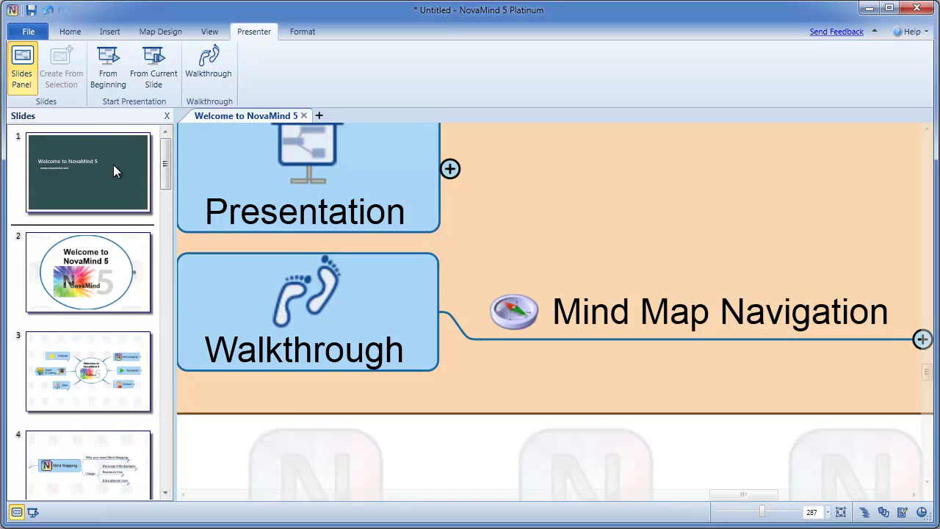
pyautogui.rightClick(113, 165)
pyautogui.click(148, 178)
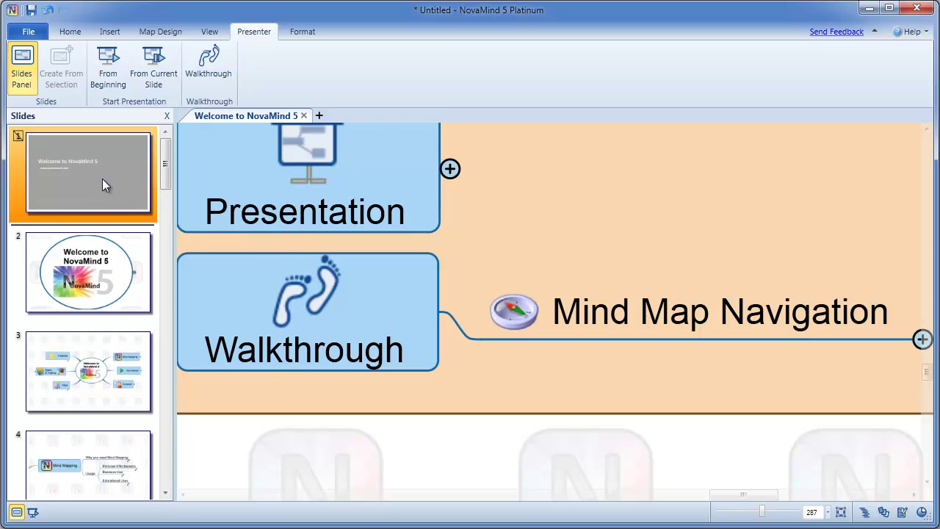
pyautogui.rightClick(102, 179)
pyautogui.click(139, 188)
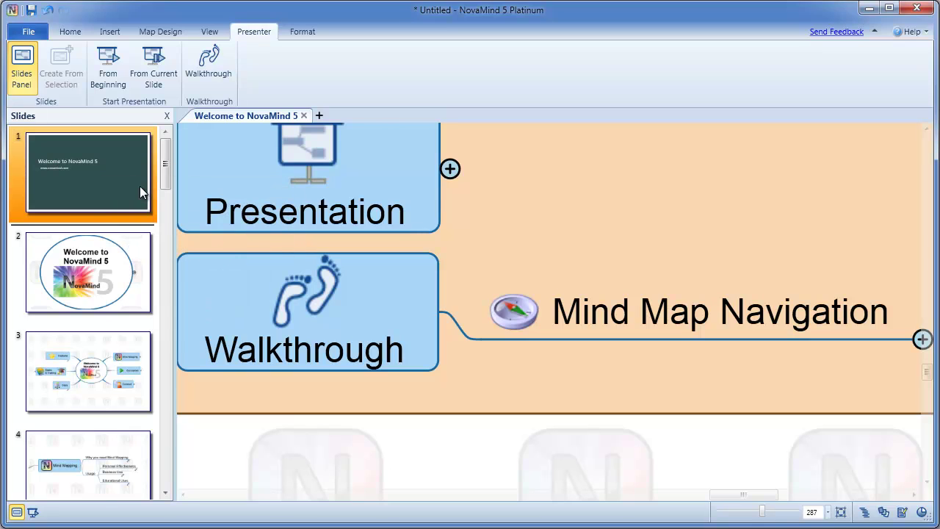
pyautogui.doubleClick(140, 186)
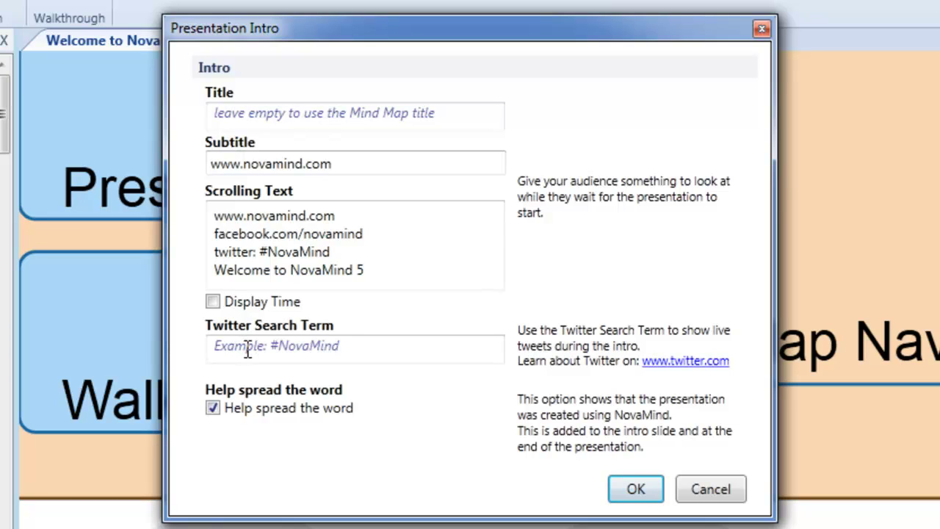
# Step: Enter #myconferencetag as the intro's Twitter search term
pyautogui.click(247, 350)
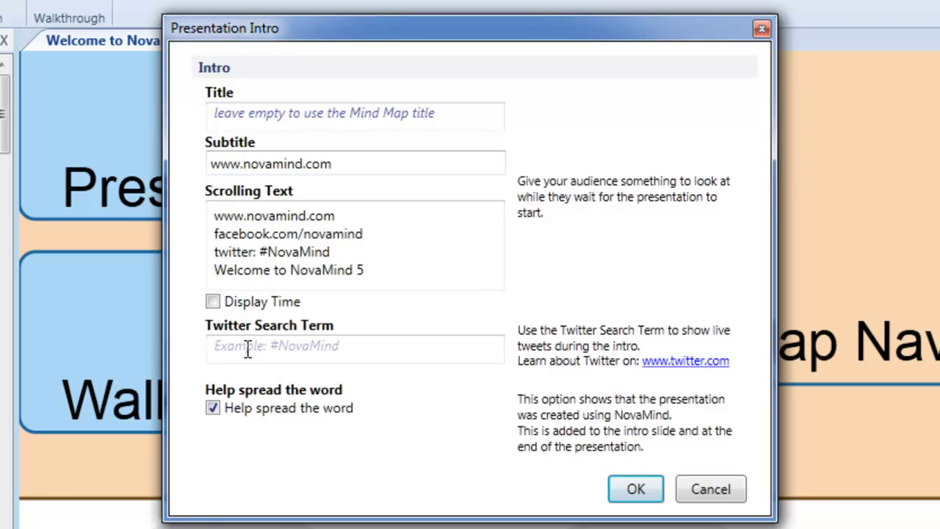
pyautogui.write('#m')
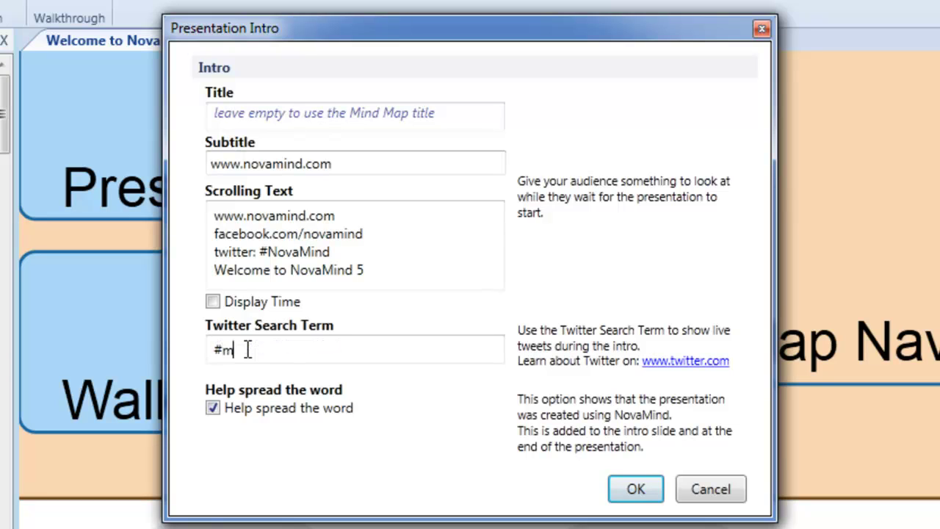
pyautogui.write('yconferencetag')
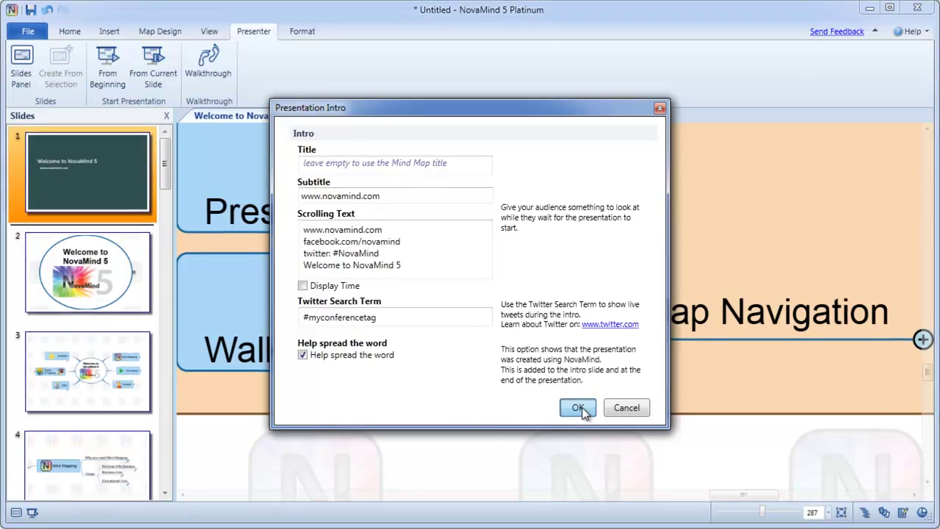
# Step: Confirm the intro settings, briefly preview the presentation, and return to map editing
pyautogui.click(615, 454)
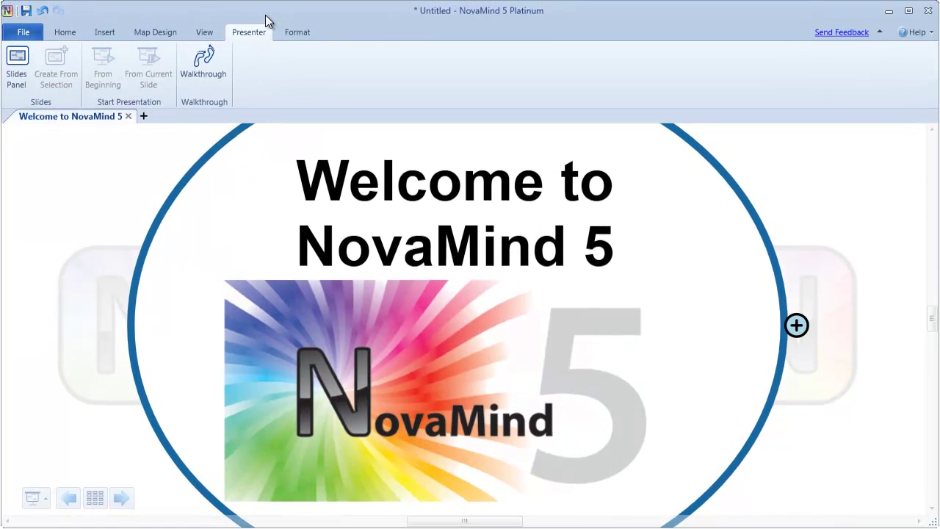
pyautogui.click(203, 33)
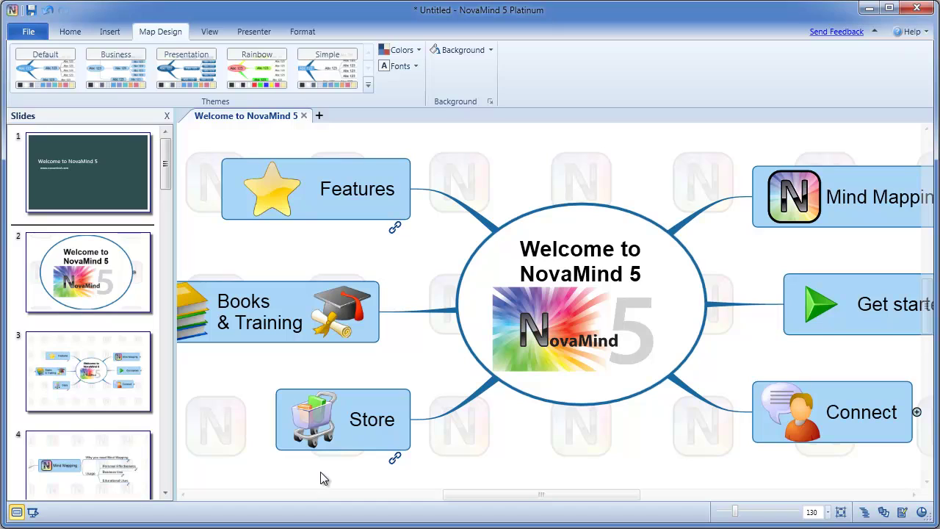
# Step: Create slide 20 from the Features, Books & Training and Store topics and view it
pyautogui.moveTo(321, 472); pyautogui.dragTo(355, 205)
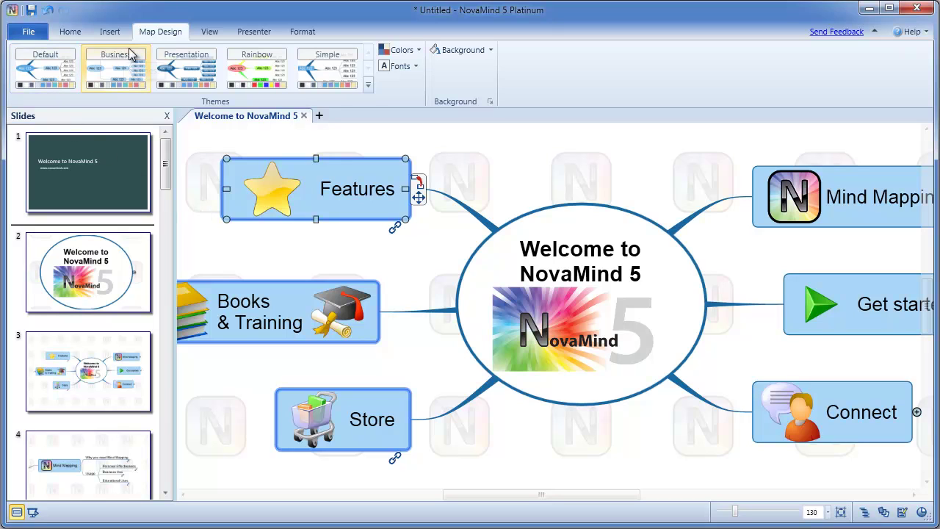
pyautogui.click(253, 33)
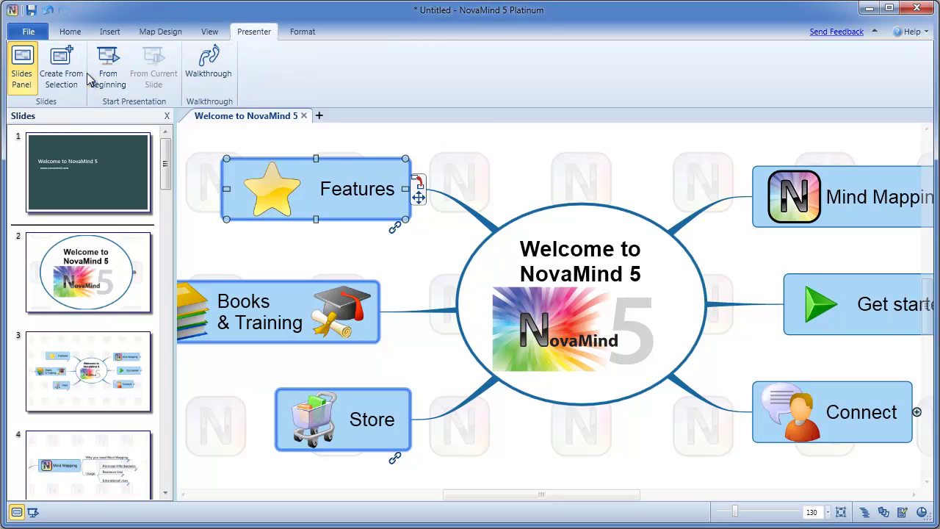
pyautogui.click(62, 71)
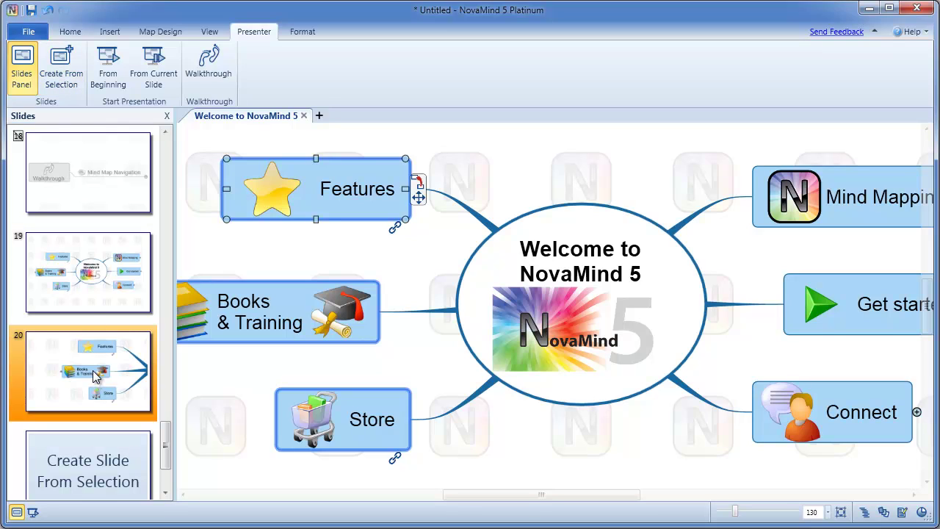
pyautogui.click(95, 376)
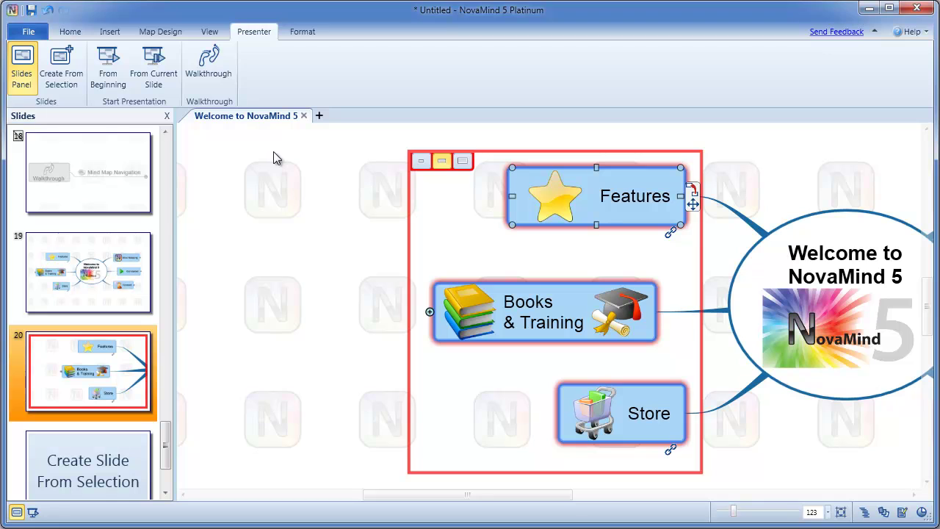
# Step: Insert a floating 'Start here...' topic, open it in its own map, and create slide 21 from it
pyautogui.click(109, 33)
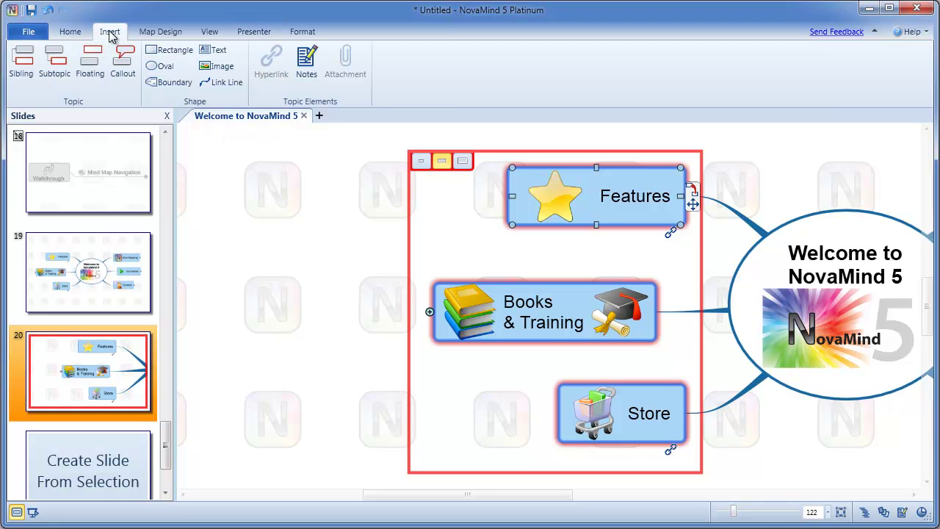
pyautogui.click(88, 62)
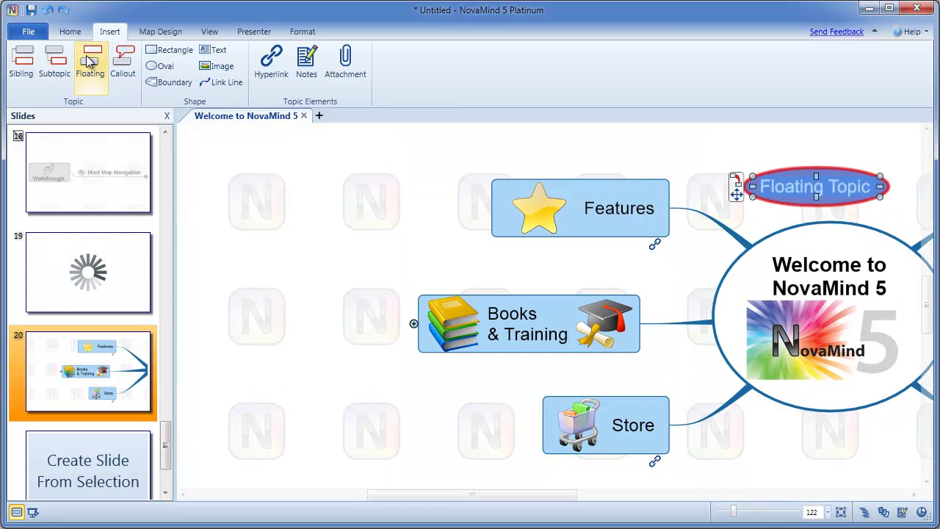
pyautogui.click(318, 115)
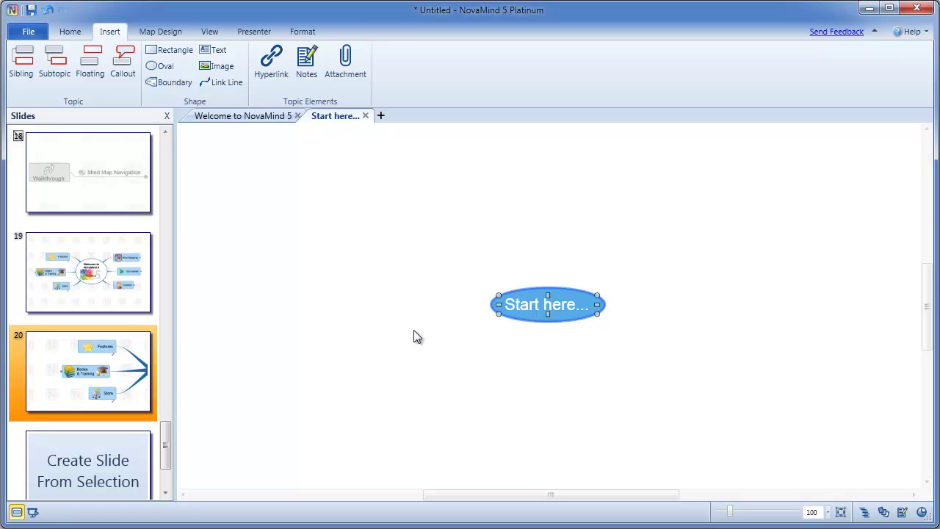
pyautogui.click(103, 451)
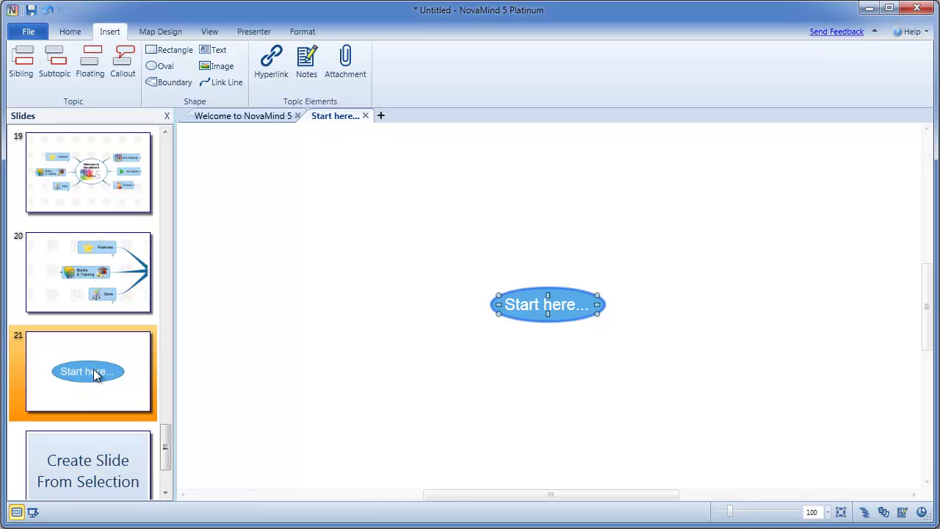
pyautogui.click(93, 370)
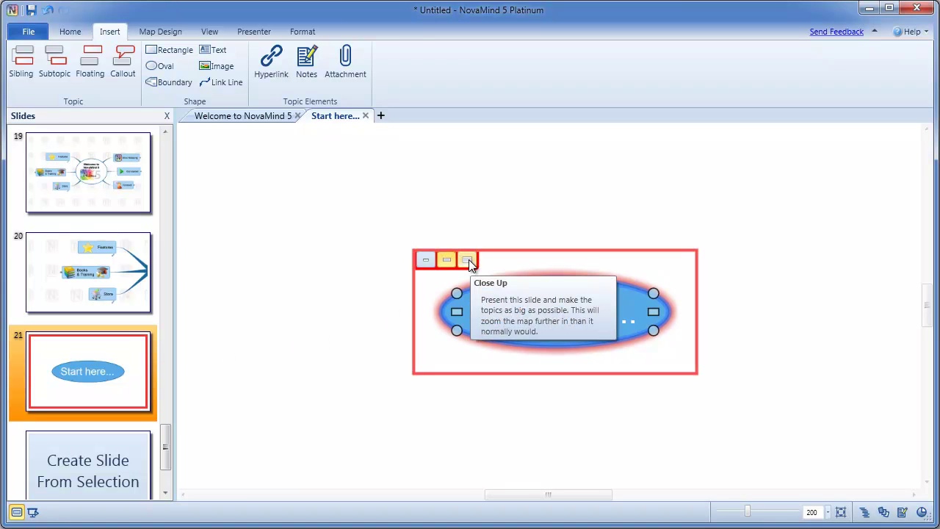
# Step: Set slide 21 to Close Up and give the Start here... topic No Fill and No Outline
pyautogui.click(469, 259)
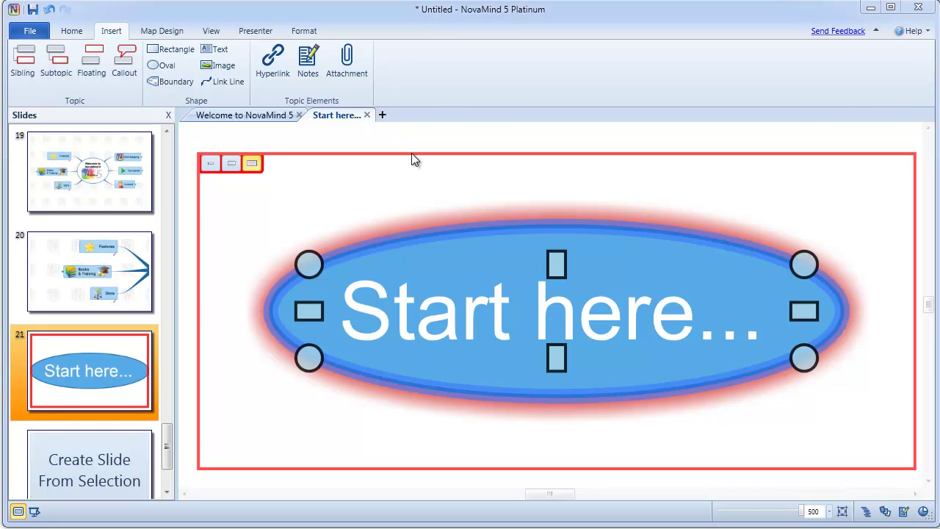
pyautogui.click(305, 32)
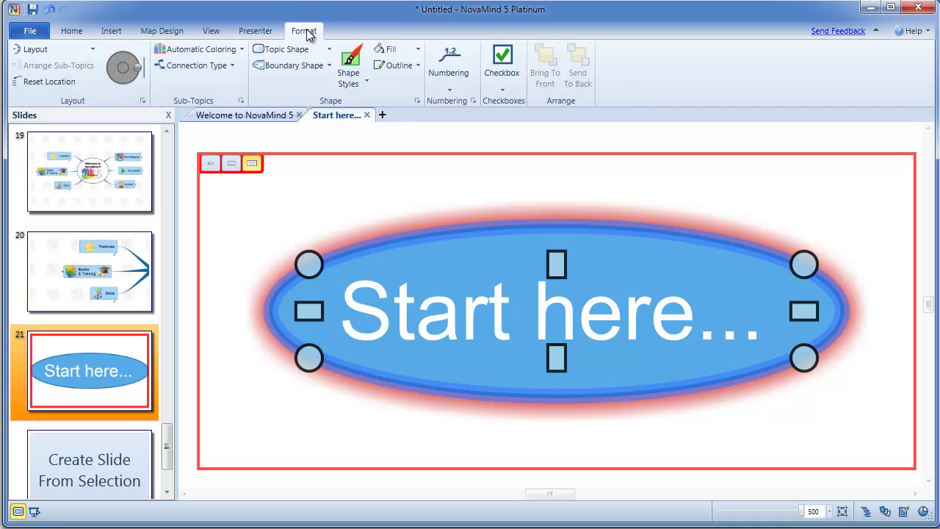
pyautogui.click(399, 53)
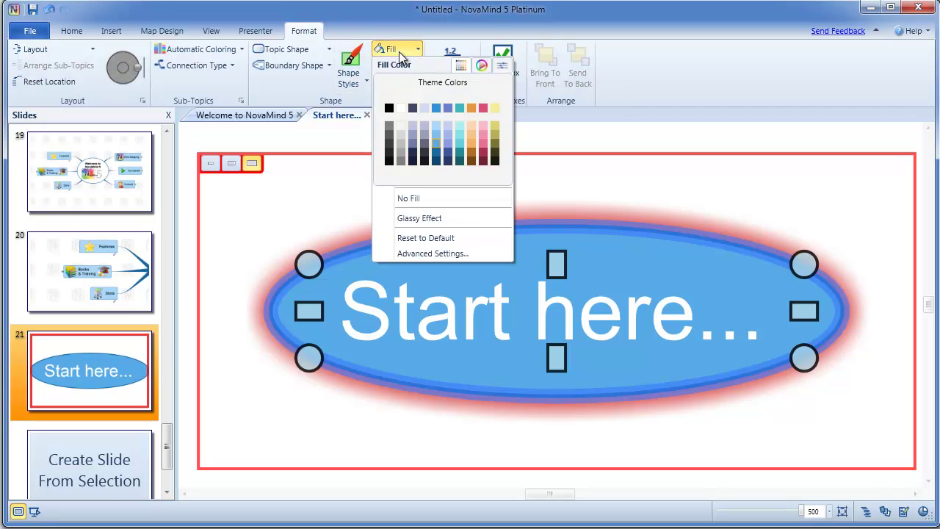
pyautogui.click(419, 197)
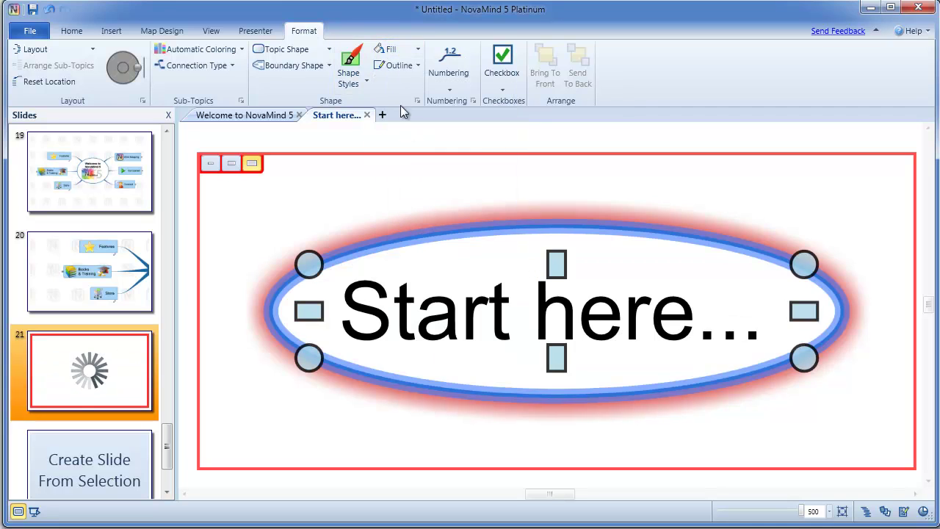
pyautogui.click(394, 64)
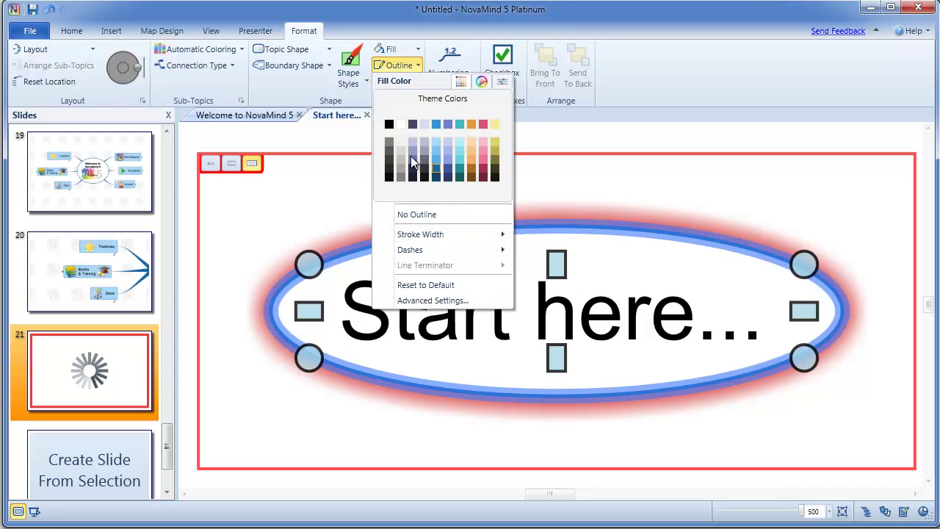
pyautogui.click(418, 215)
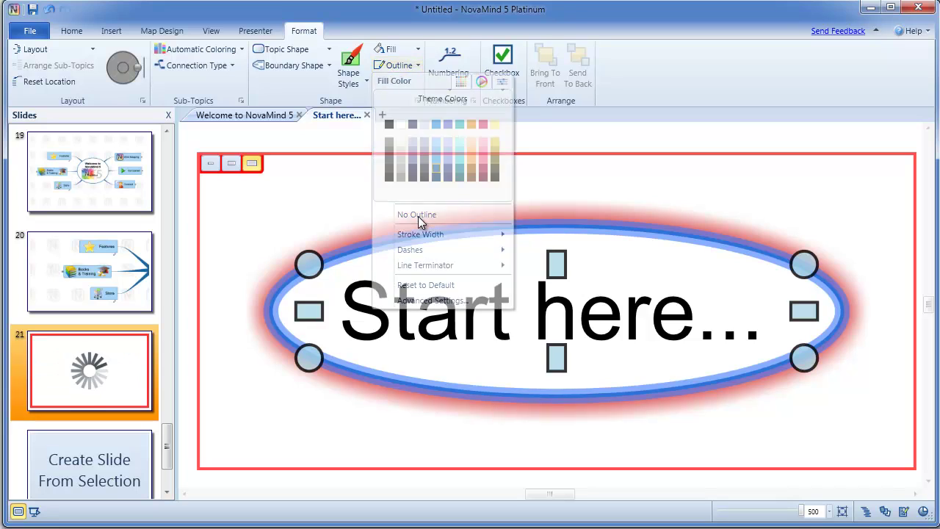
pyautogui.click(279, 209)
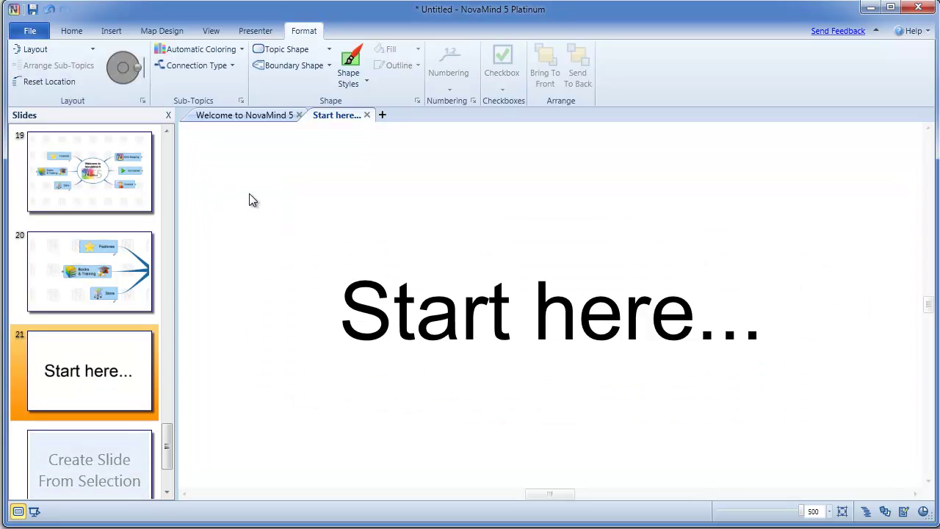
# Step: Set the Start here... map background to the yellow theme colour
pyautogui.click(159, 30)
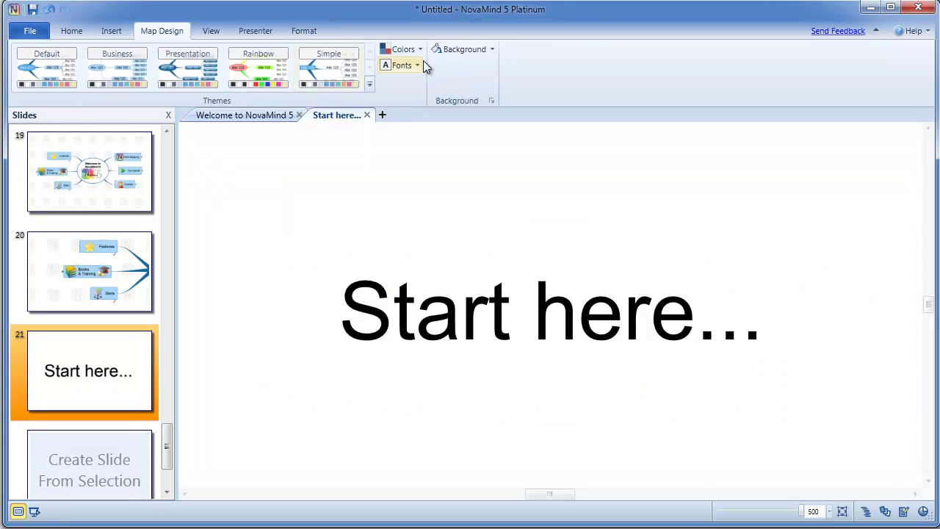
pyautogui.click(467, 50)
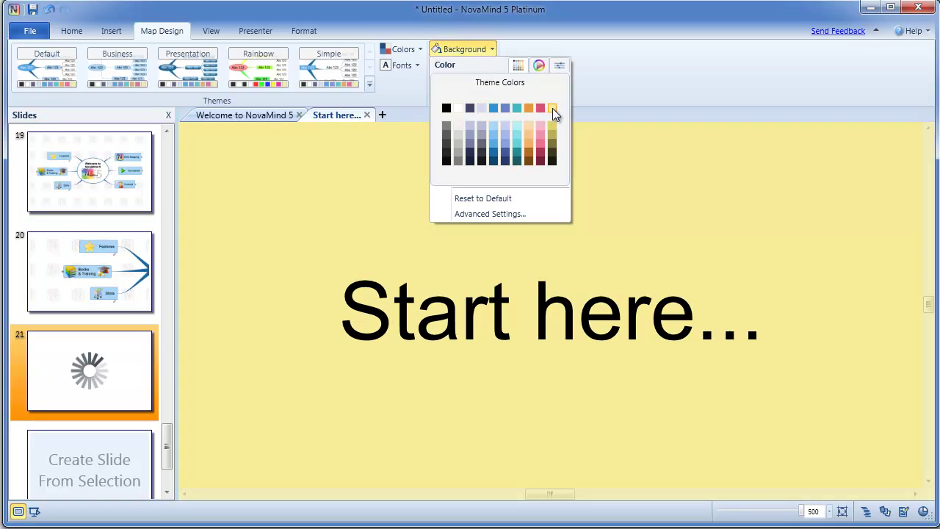
pyautogui.click(552, 108)
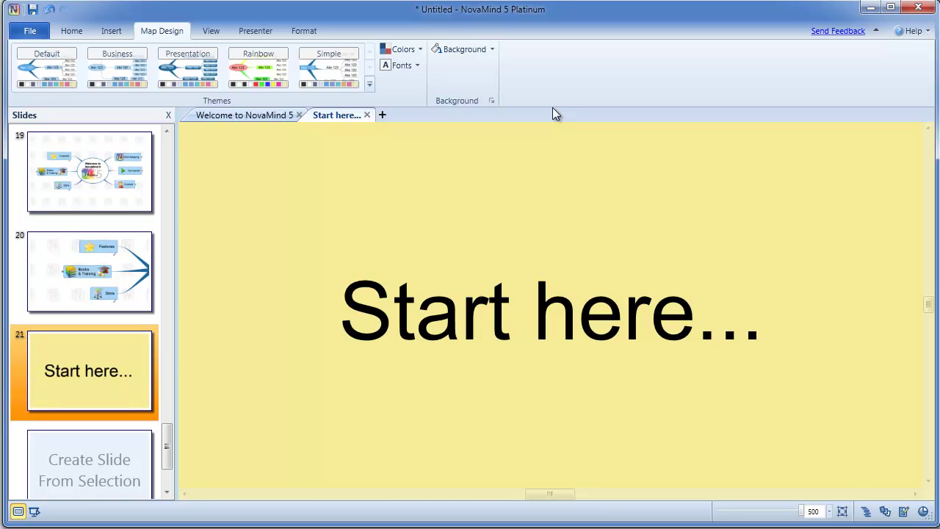
pyautogui.click(255, 33)
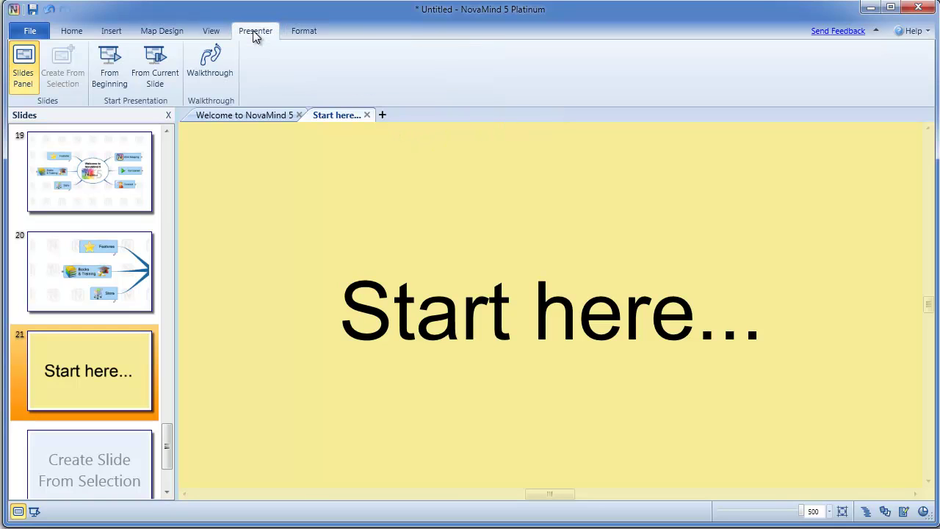
# Step: Start the presentation From Current Slide, showing slide 21 full screen
pyautogui.click(153, 62)
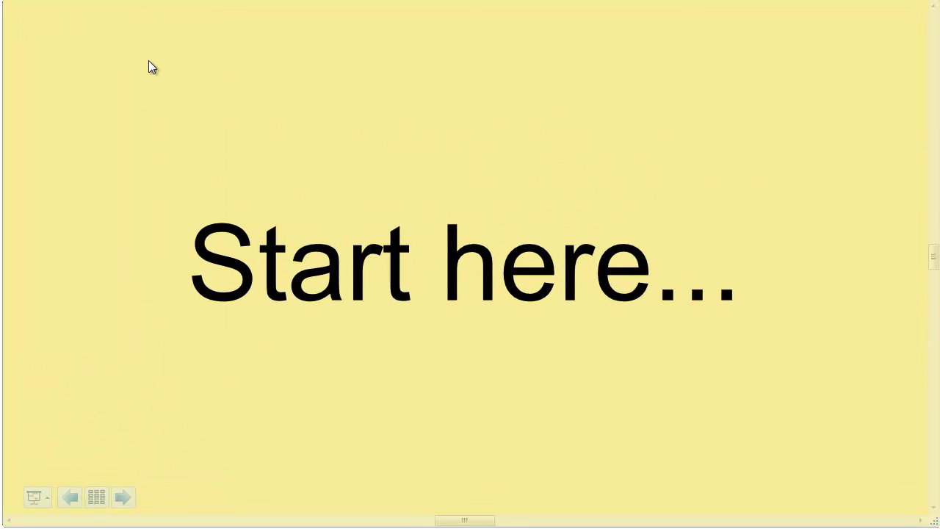